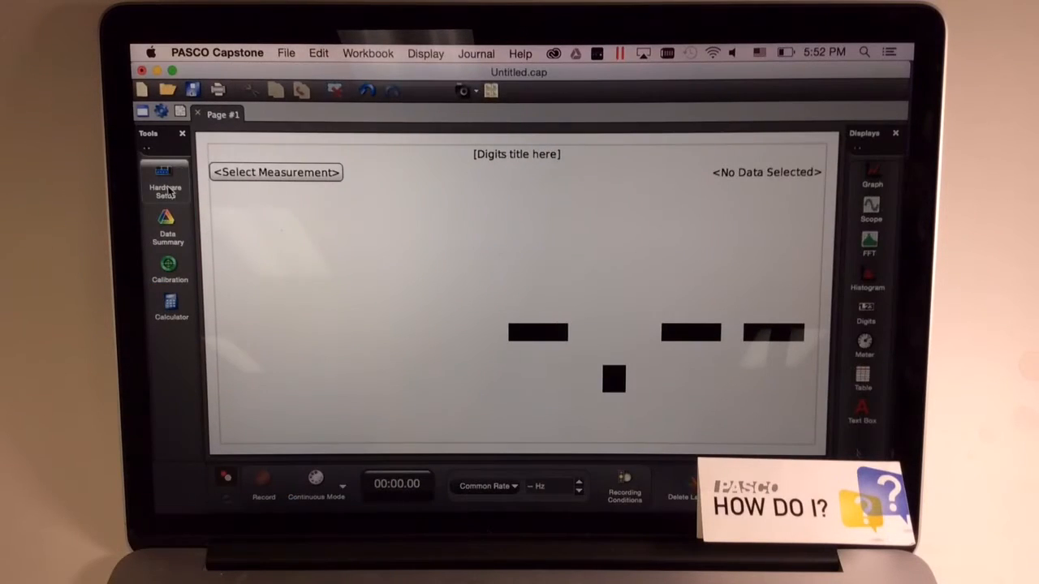
# Bring up Hardware Setup from the Tools palette to find wireless sensors.
pyautogui.click(173, 189)
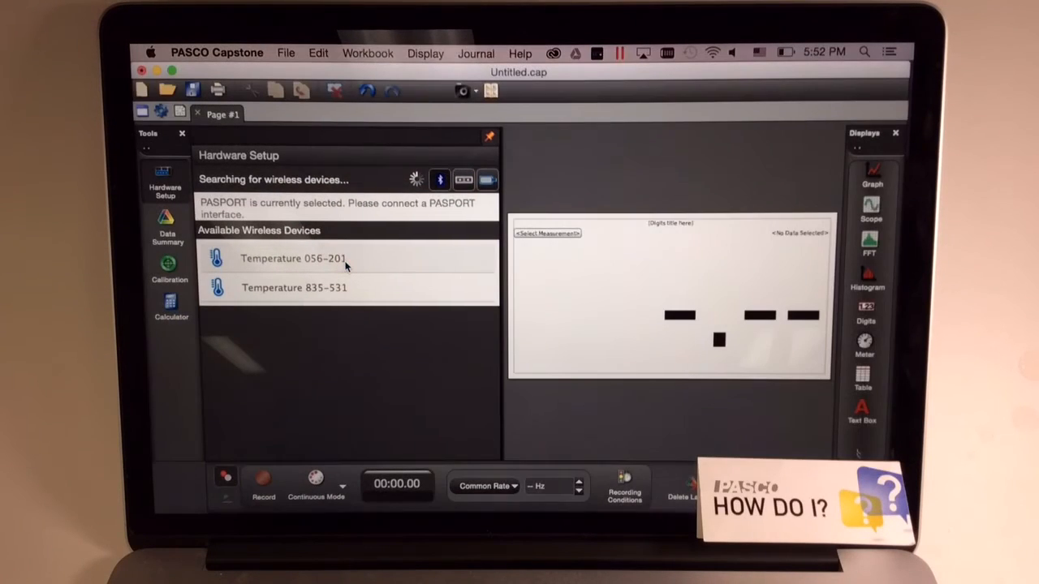
# Connect wireless Temperature 056-201, review its properties, and close Hardware Setup.
pyautogui.click(345, 263)
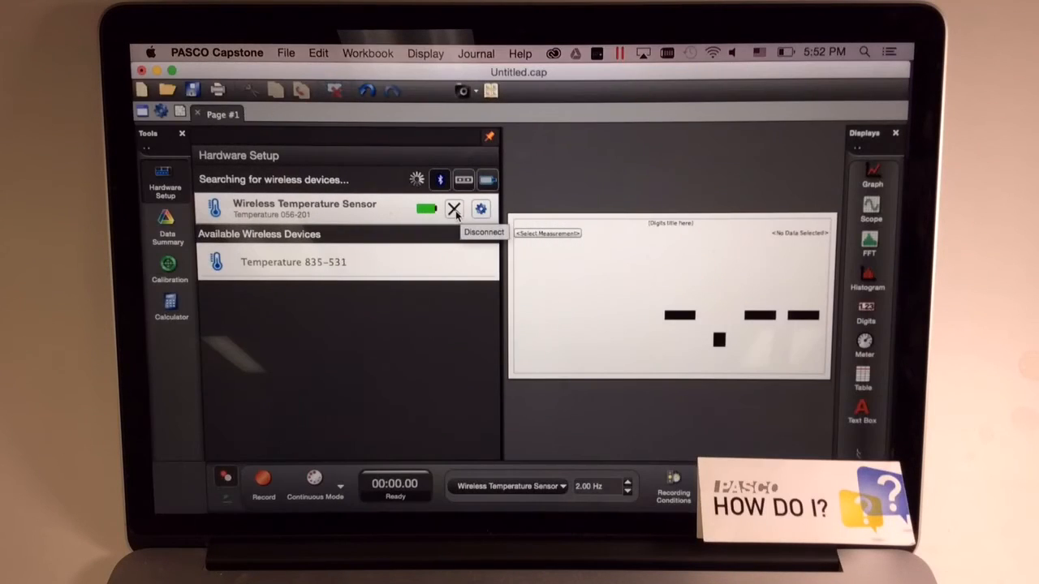
pyautogui.click(481, 209)
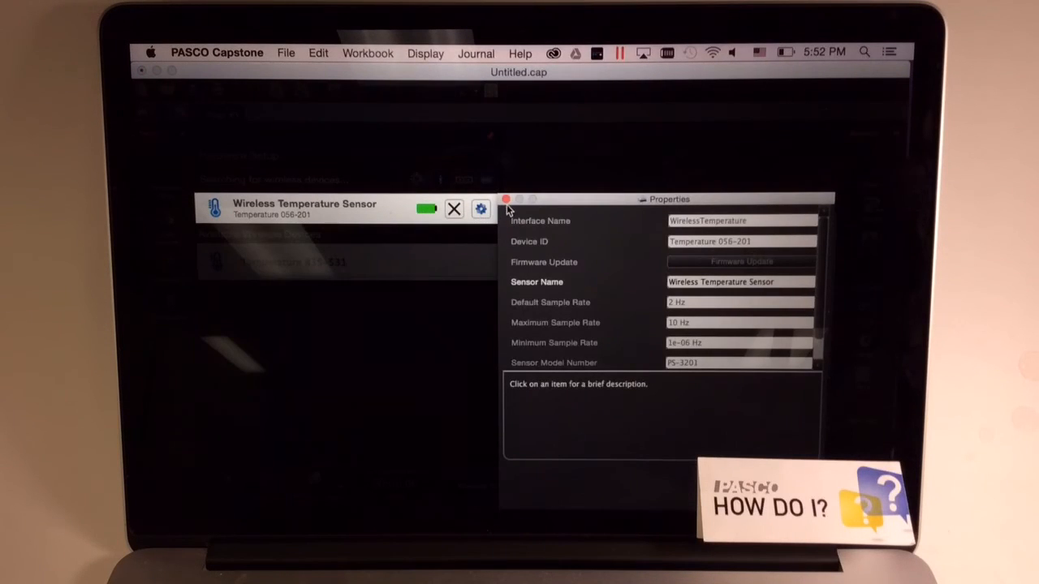
pyautogui.click(505, 200)
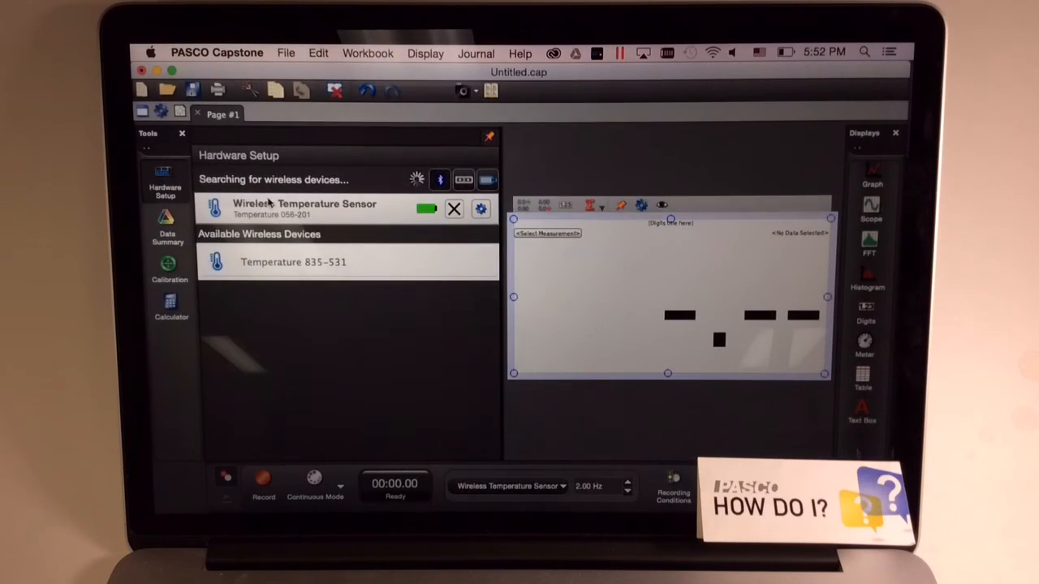
pyautogui.click(166, 182)
# Show the sensor's Temperature (°C) measurement in the Digits display.
pyautogui.click(243, 174)
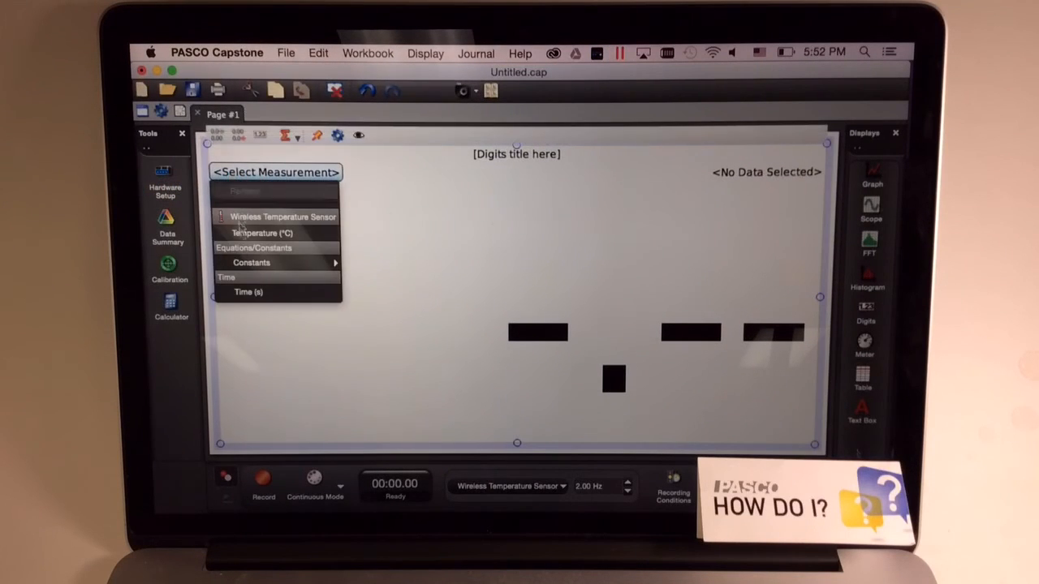
pyautogui.click(261, 233)
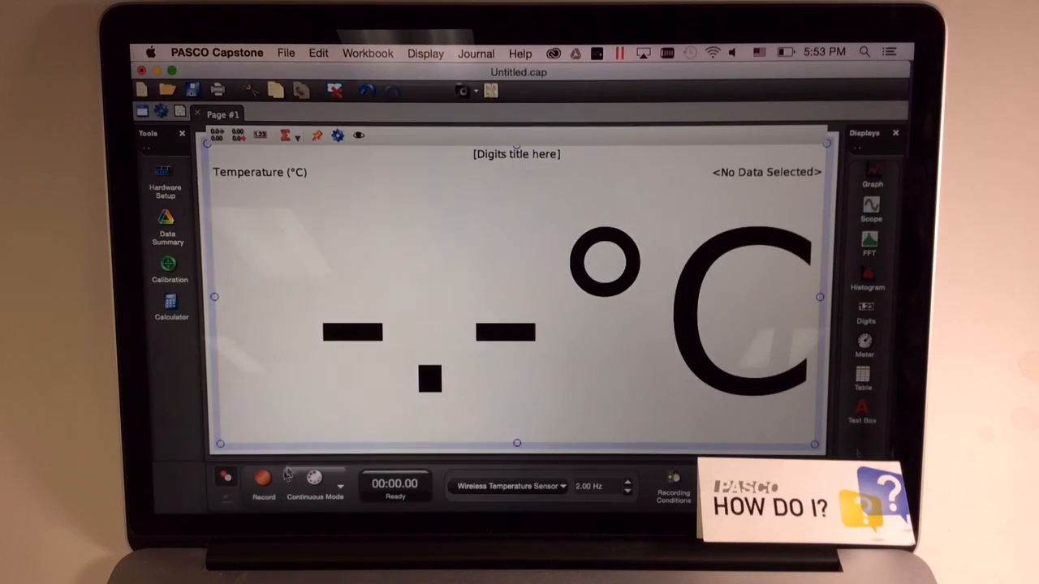